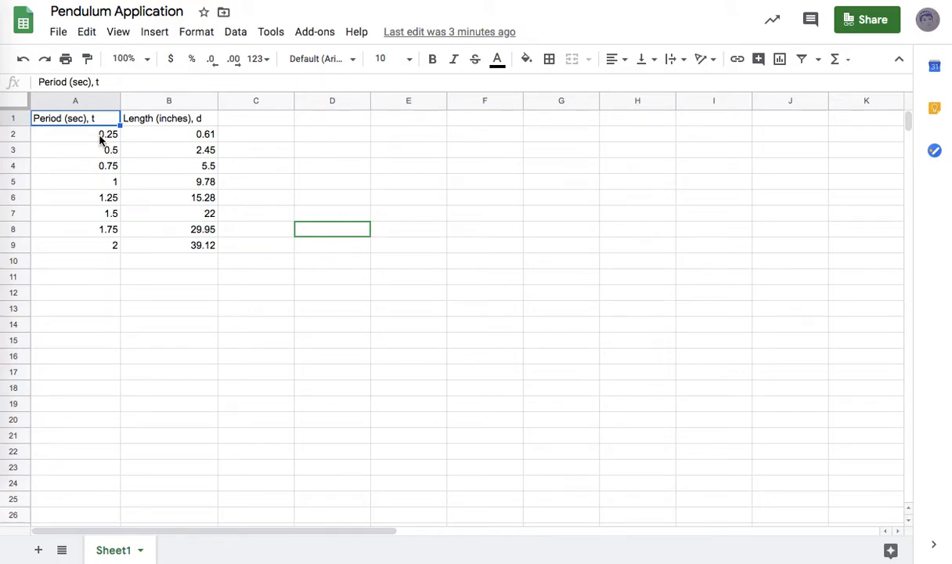
# Step: Copy the period and length values in A2:B9 and paste them into the first expression line of a blank Desmos graph
pyautogui.click(152, 124)
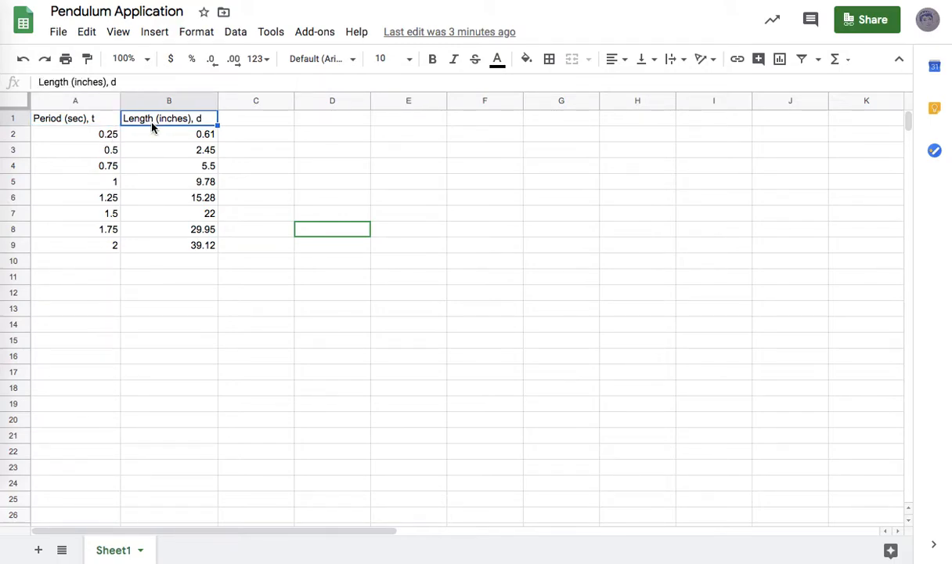
pyautogui.click(102, 135)
pyautogui.moveTo(119, 165); pyautogui.dragTo(172, 244)
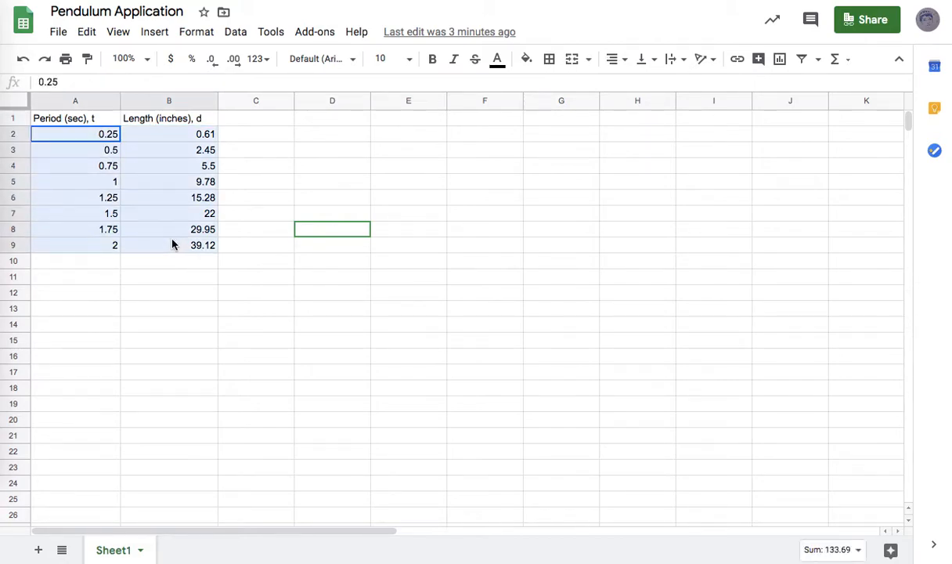
pyautogui.hotkey('ctrl', 'c')
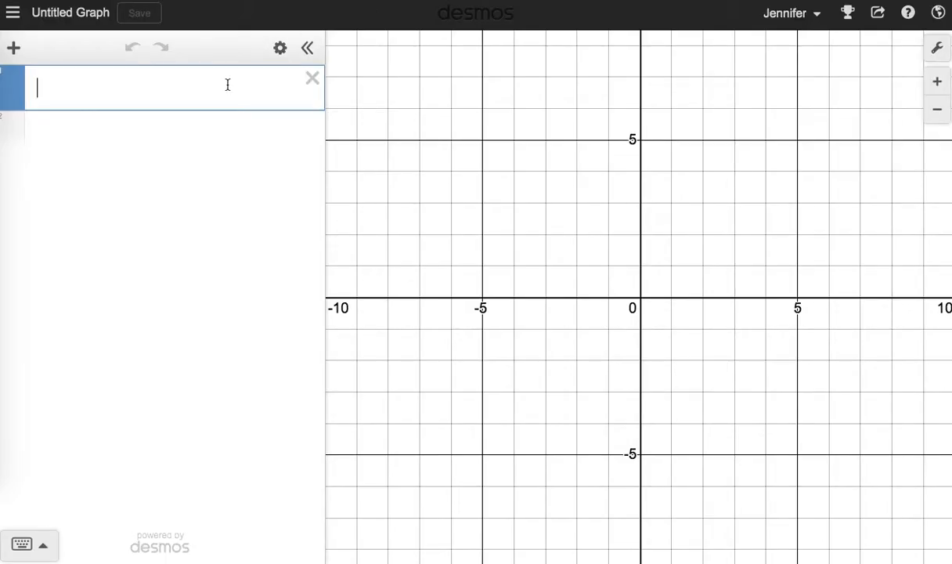
pyautogui.press('super+v')
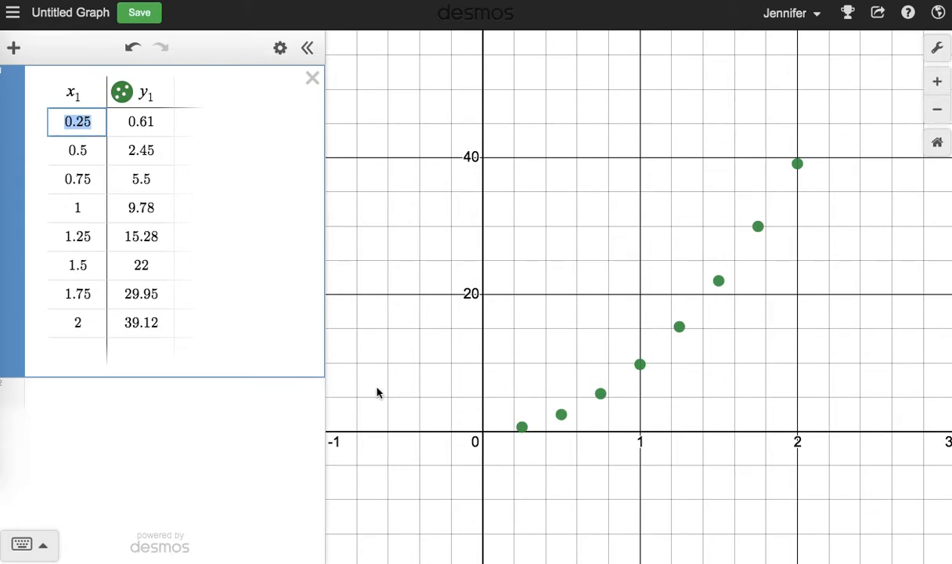
# Step: Add the quadratic regression y_1 ~ ax_1^2 + bx_1 + c in a new expression below the data table
pyautogui.click(174, 406)
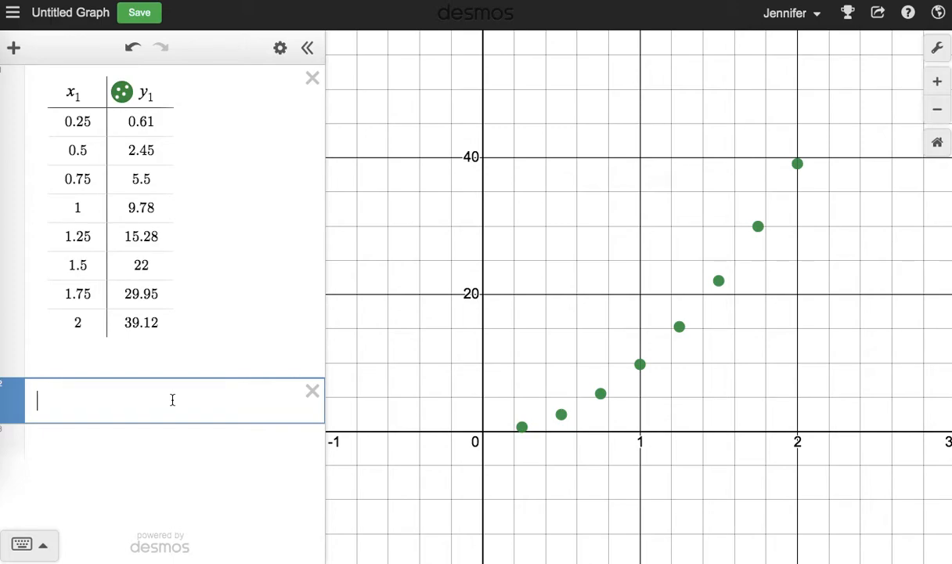
pyautogui.write('y_1')
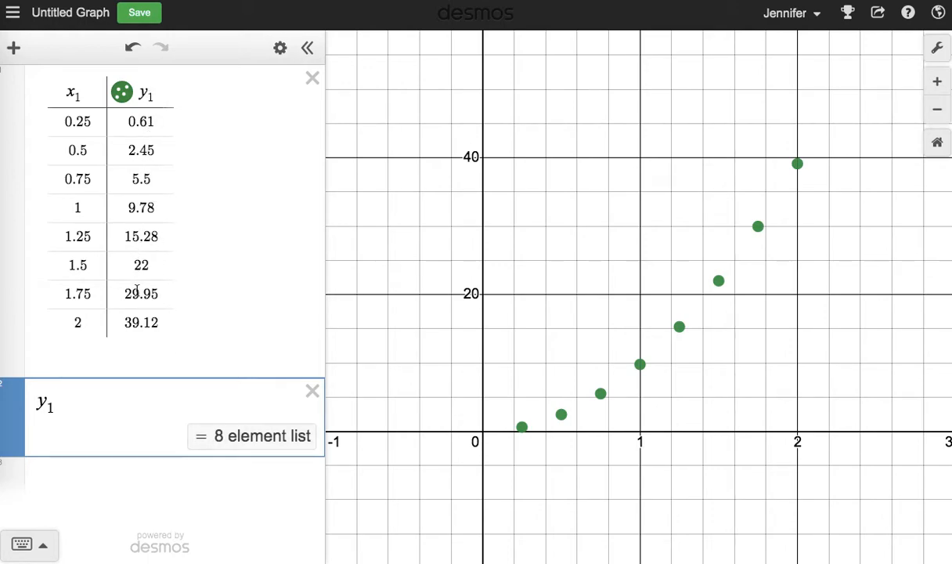
pyautogui.write('~')
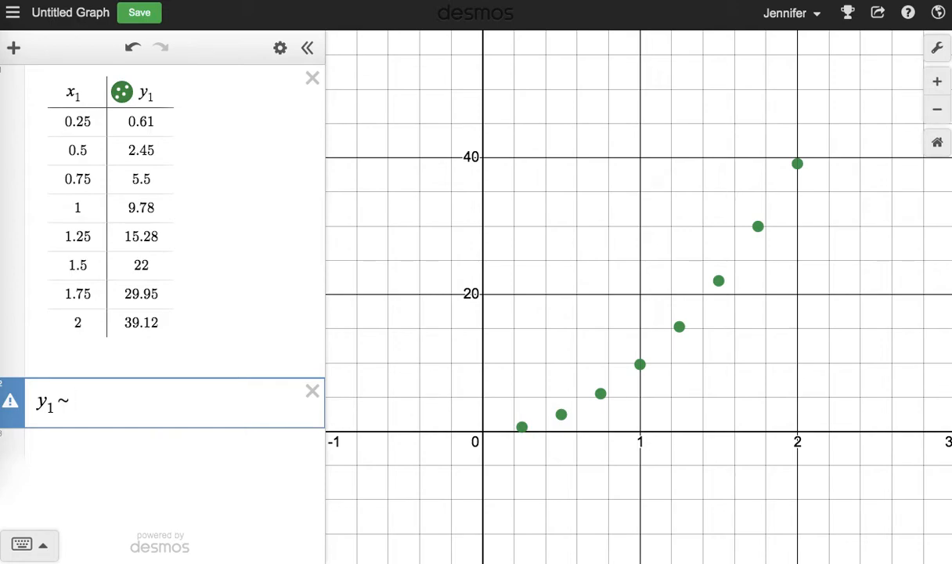
pyautogui.write('a')
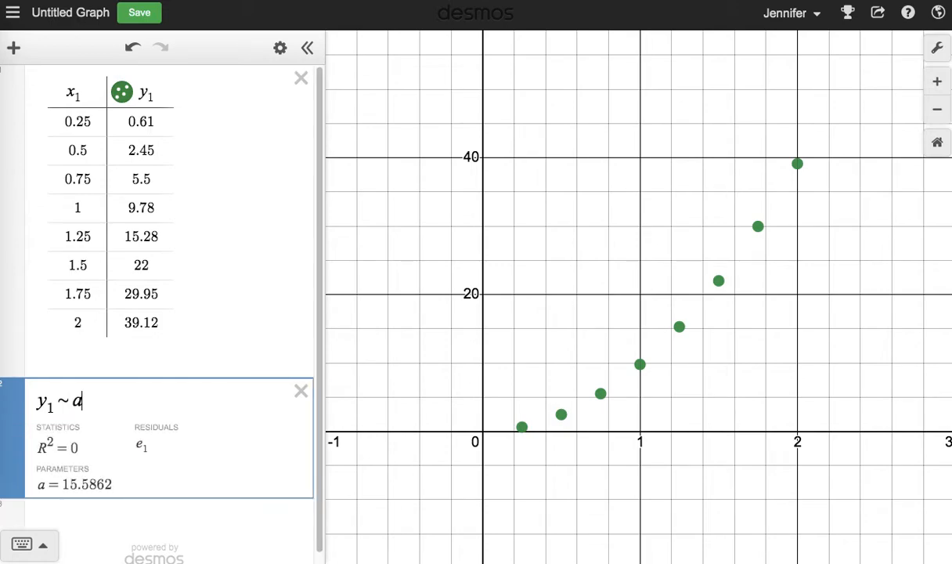
pyautogui.write('x1')
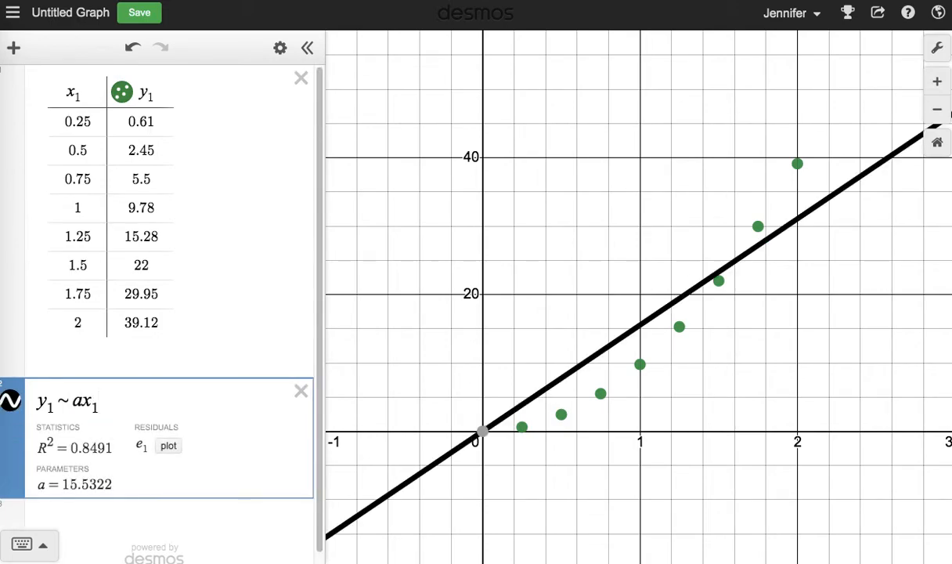
pyautogui.write('^2')
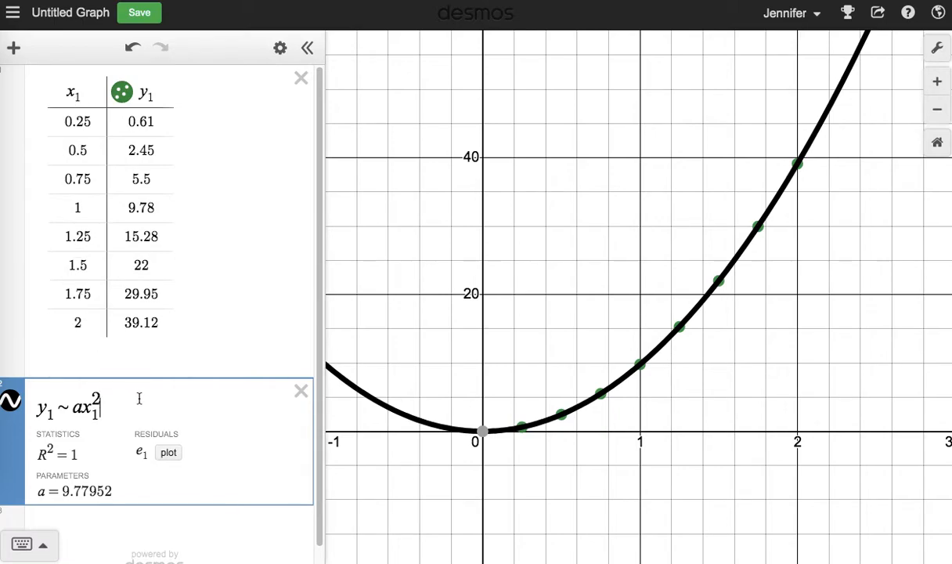
pyautogui.write('+bx1')
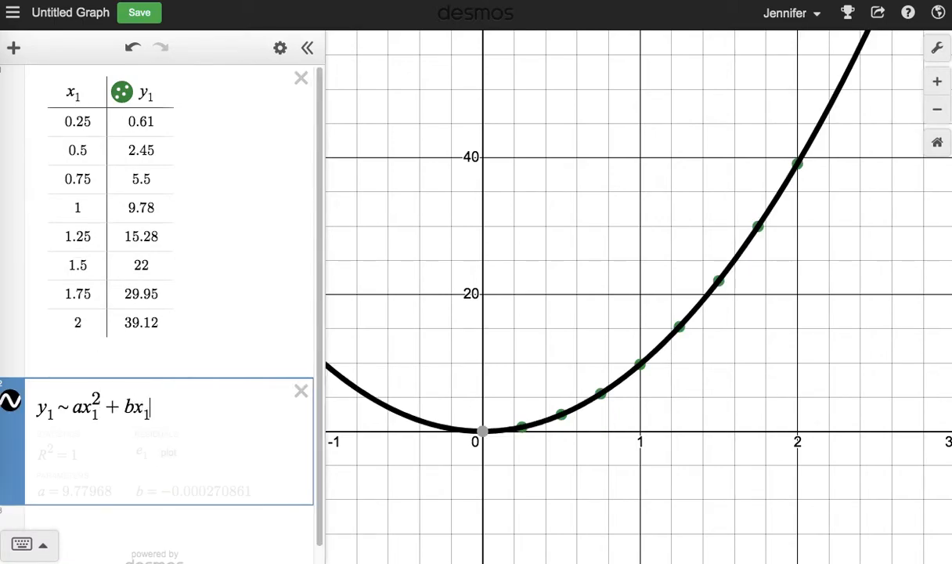
pyautogui.write('+c')
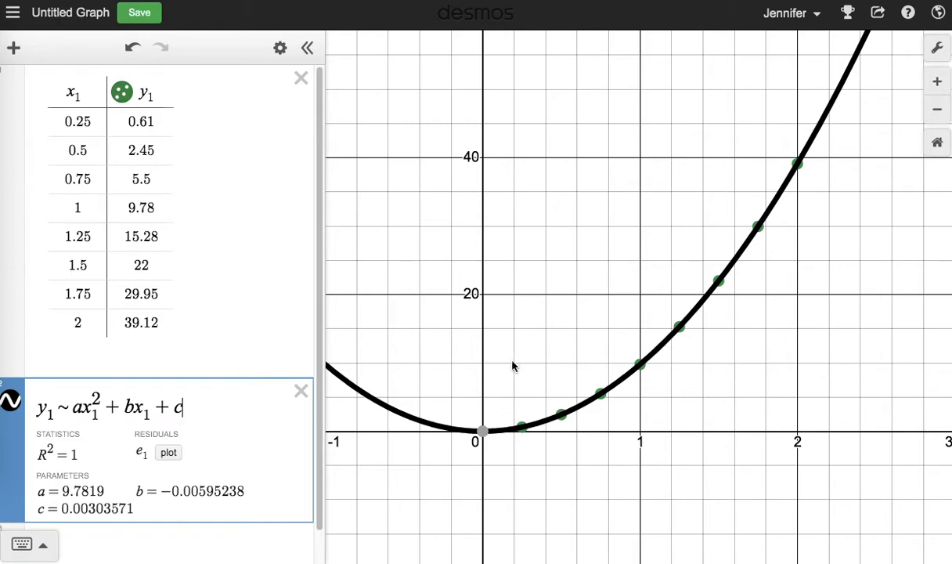
# Step: Start defining the function f(x) = 9.782x^2 + − in a new expression below the regression
pyautogui.click(937, 109)
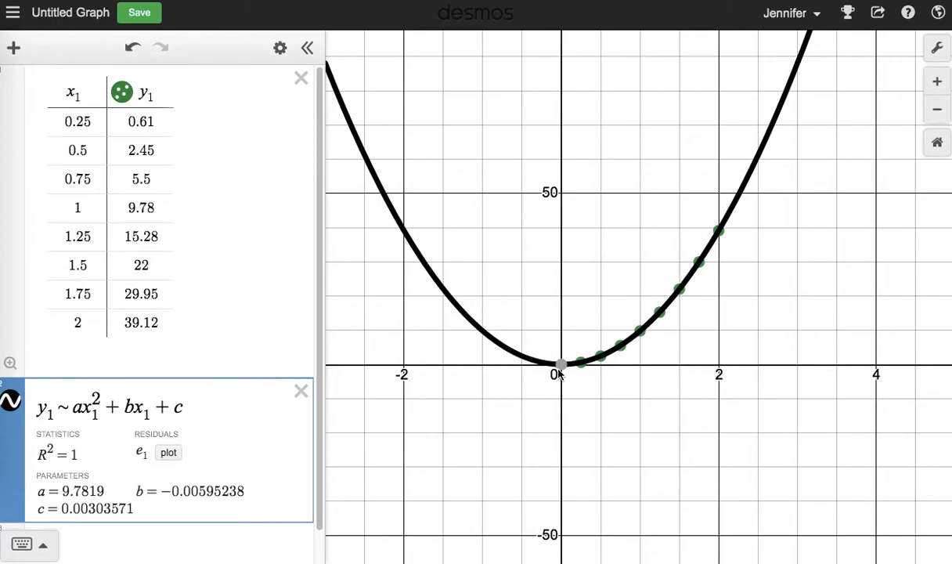
pyautogui.moveTo(565, 367)
pyautogui.scroll(-1, 171, 521)
pyautogui.click(158, 507)
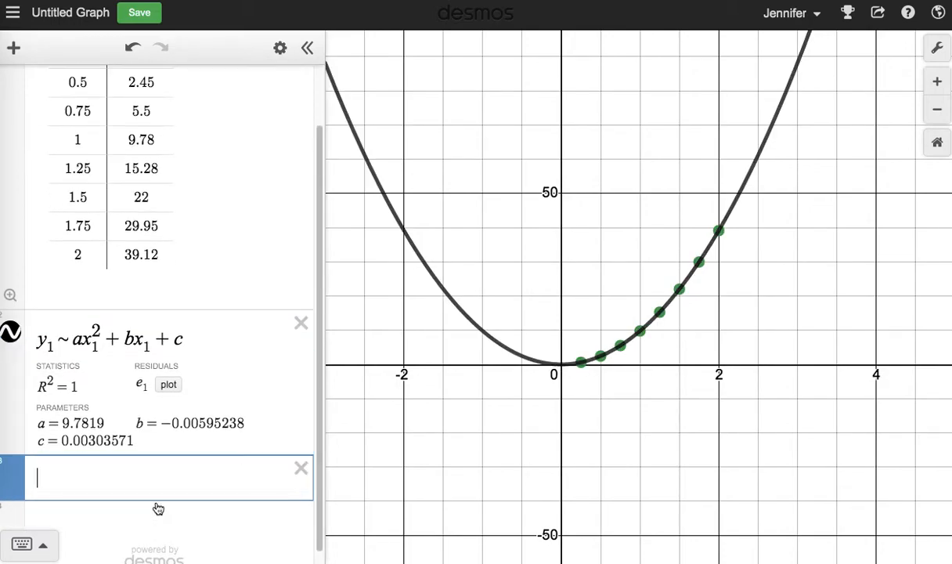
pyautogui.write('f(x')
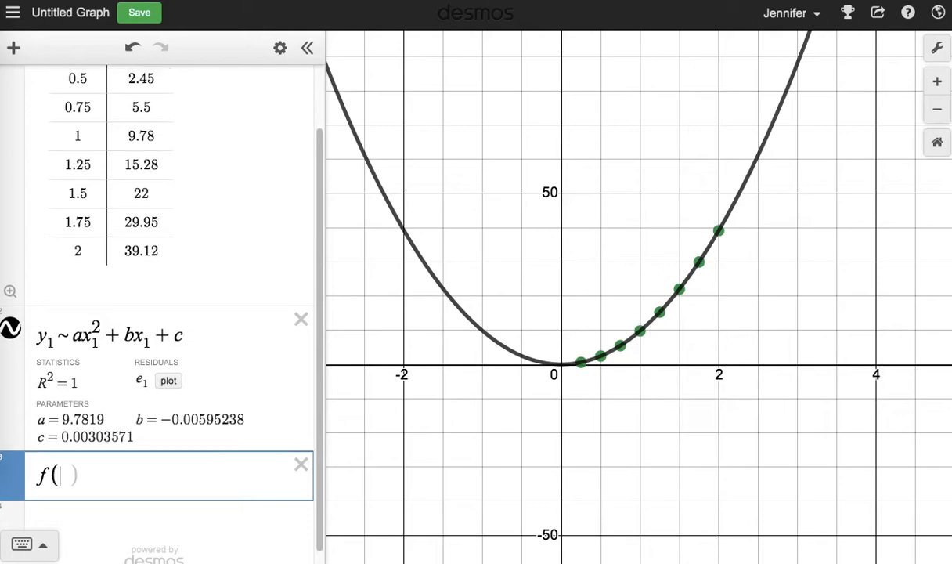
pyautogui.write(') ')
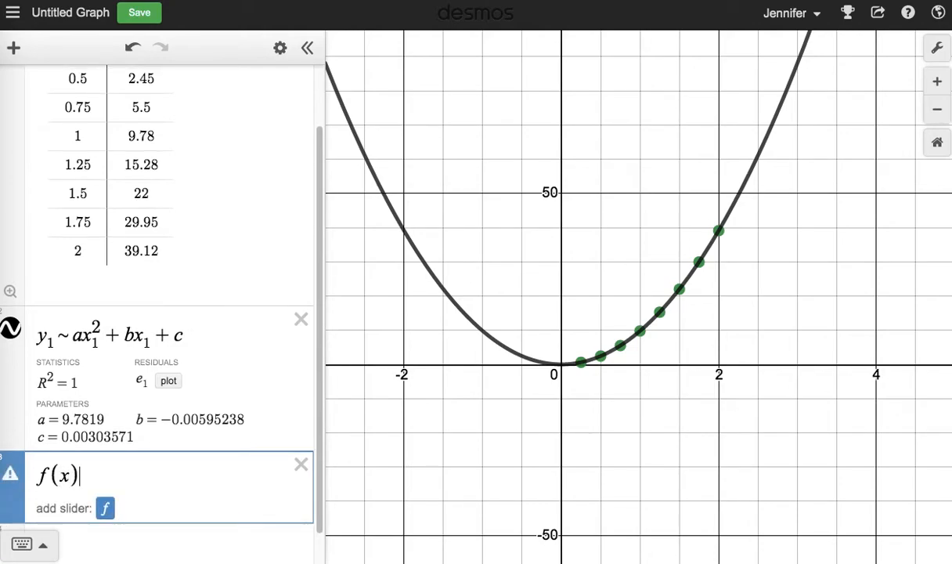
pyautogui.write('=')
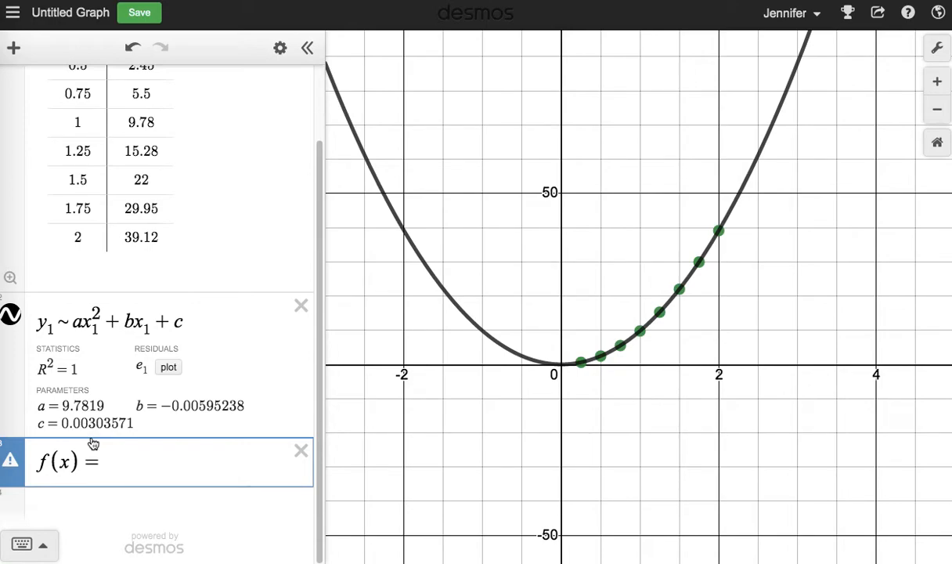
pyautogui.write('9.')
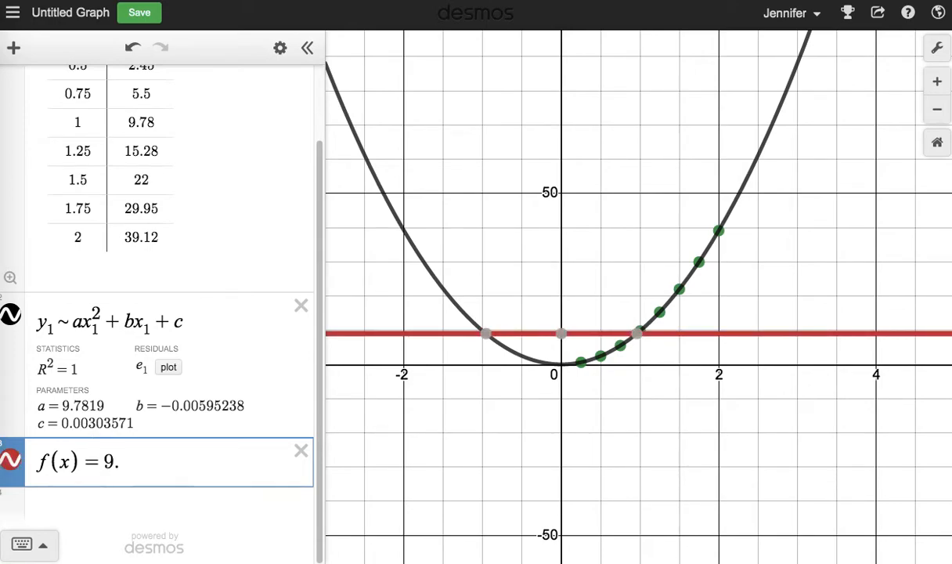
pyautogui.write('782')
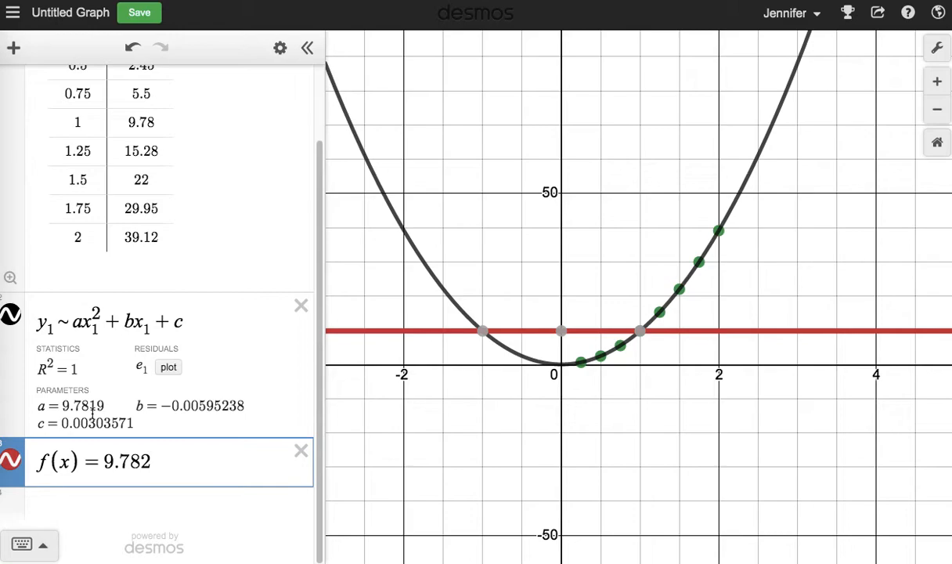
pyautogui.write('x^2')
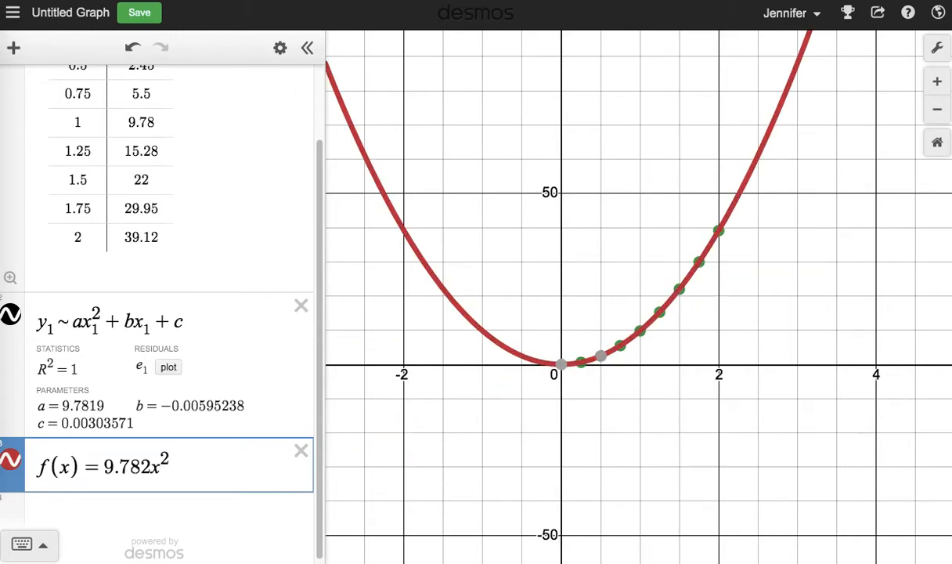
pyautogui.press('Right')
pyautogui.write('+ ')
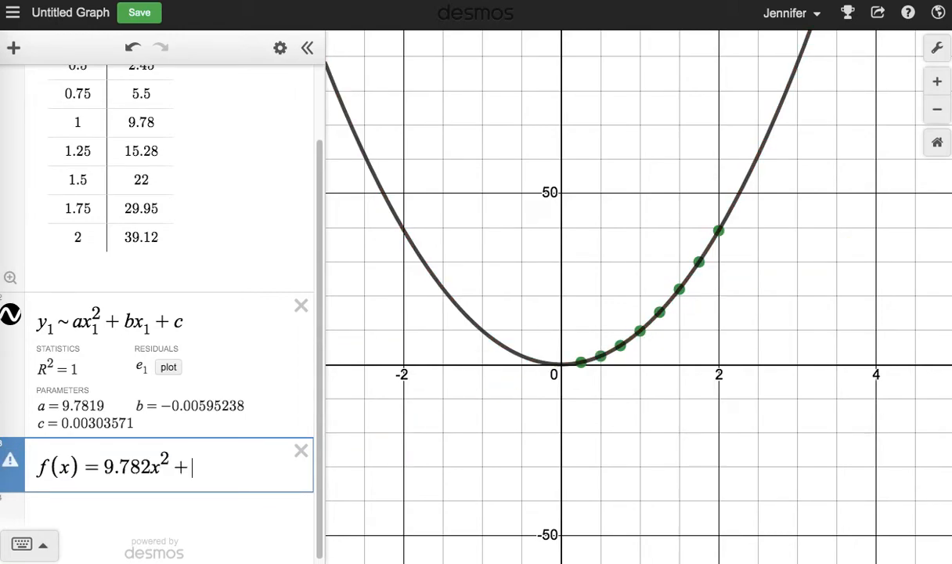
pyautogui.write('-')
# Step: Change the coefficient of x^2 in f(x) to 9.7819
pyautogui.click(151, 467)
pyautogui.press('BackSpace')
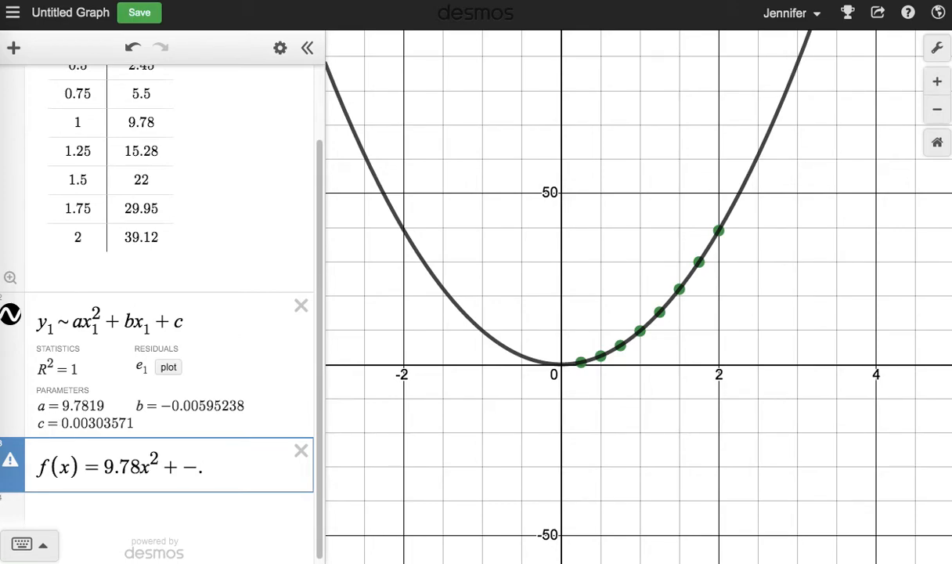
pyautogui.write('19')
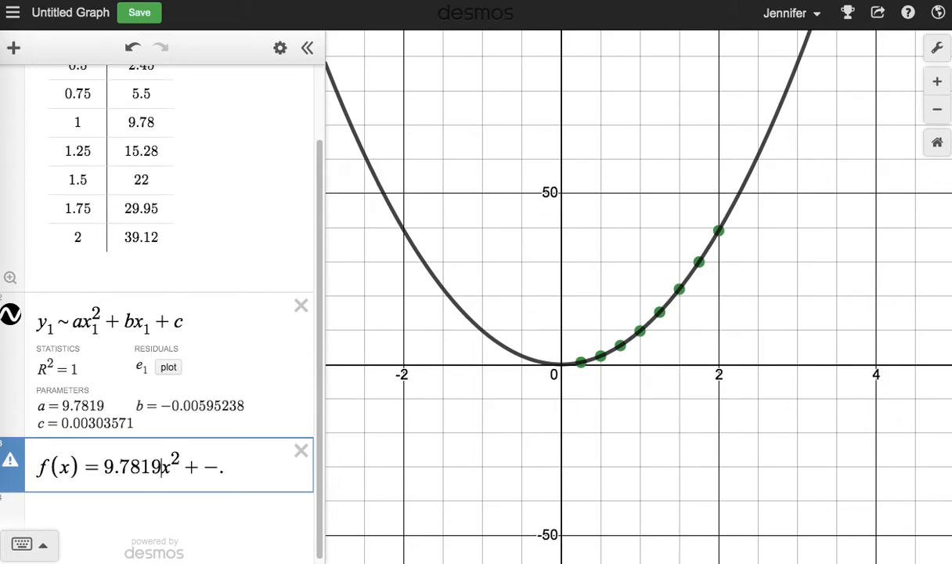
# Step: Complete f(x) with the terms −.00595238x + .00303571 and widen the expression list to fit the whole equation
pyautogui.click(231, 472)
pyautogui.write('0059')
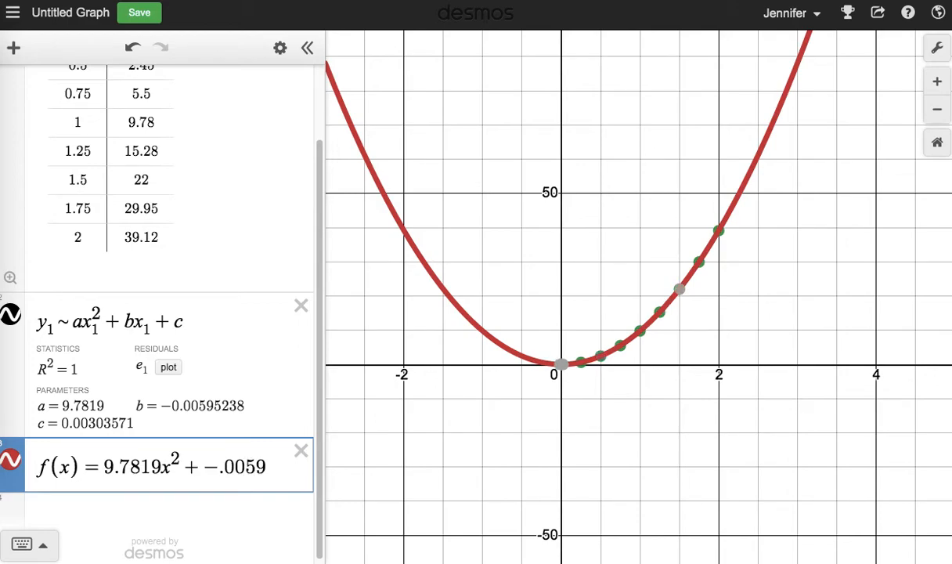
pyautogui.write('523')
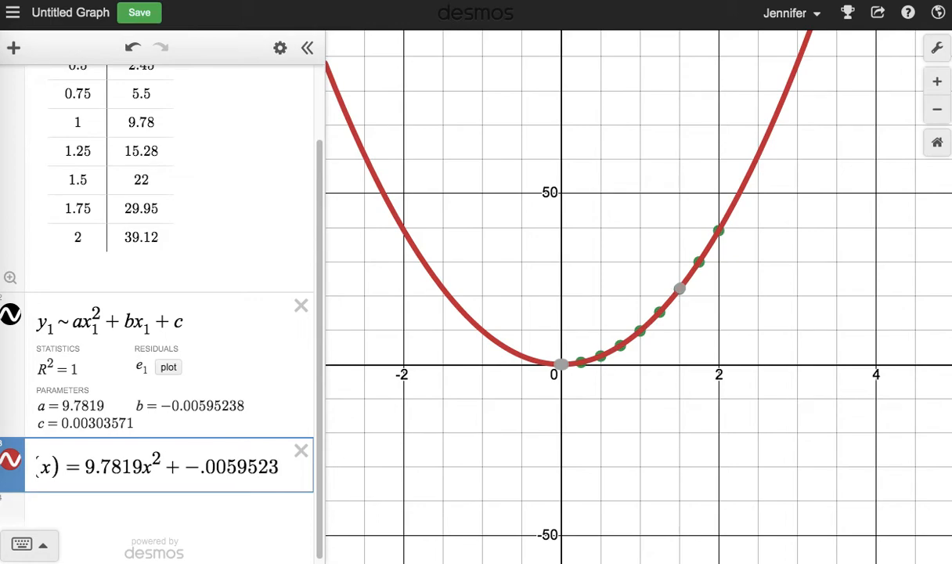
pyautogui.write('8x ')
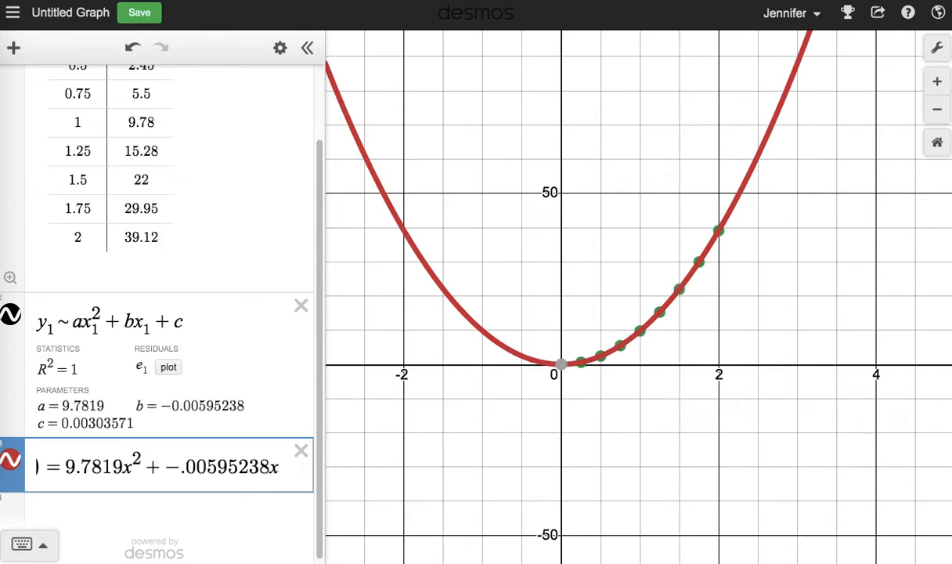
pyautogui.write('+')
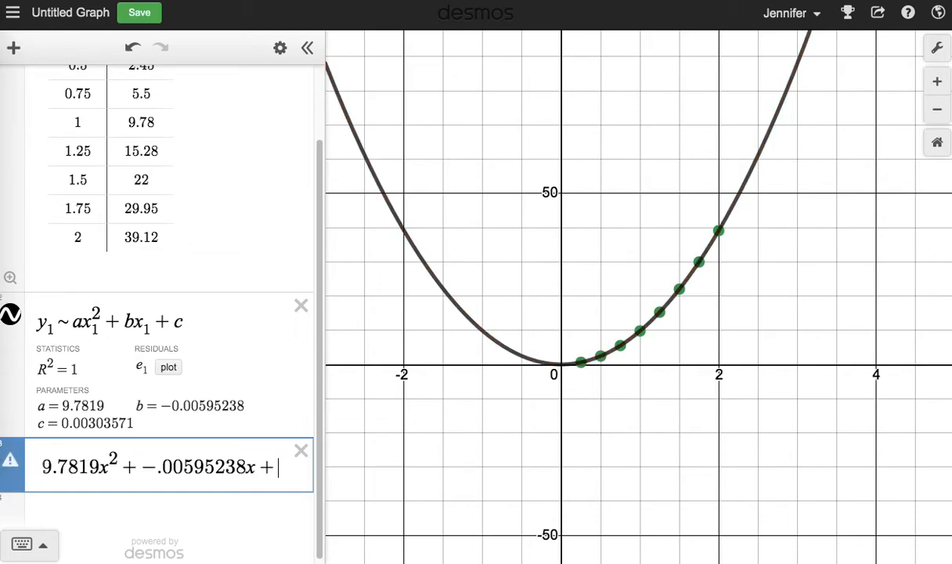
pyautogui.write(' .00')
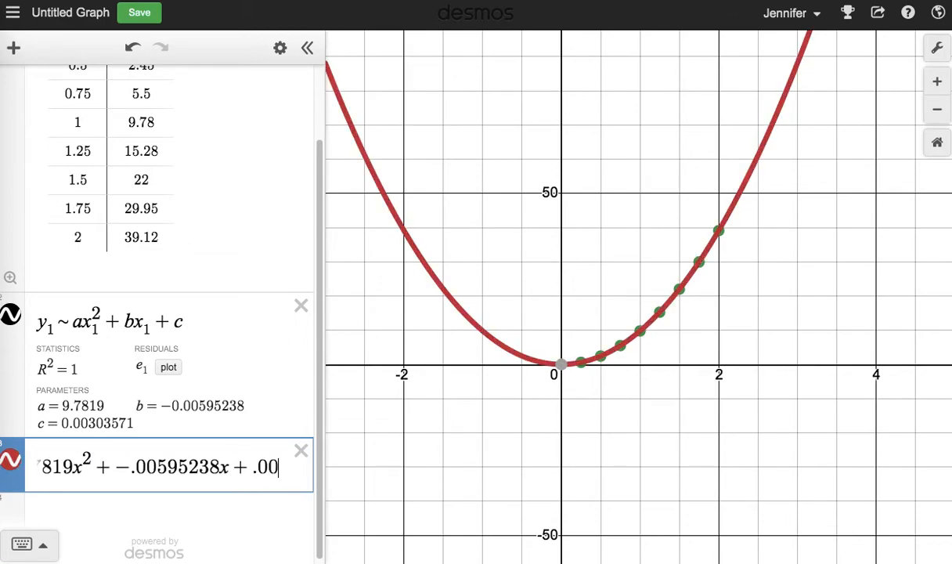
pyautogui.write('303')
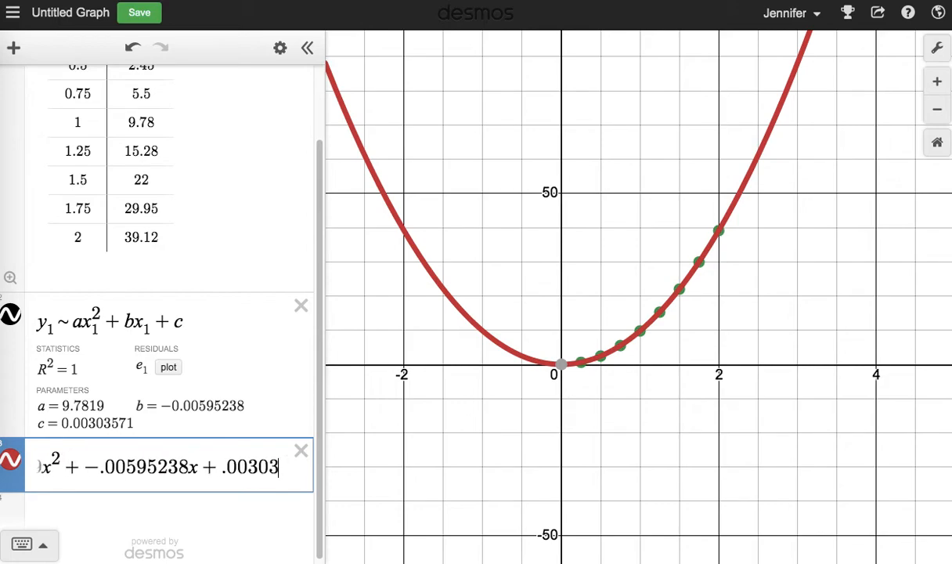
pyautogui.write('571')
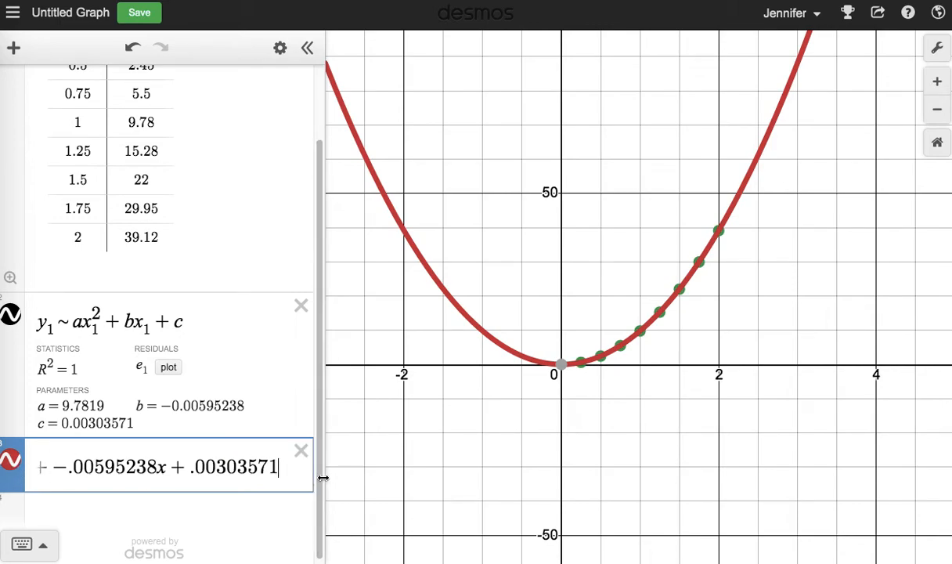
pyautogui.moveTo(314, 454); pyautogui.dragTo(584, 453)
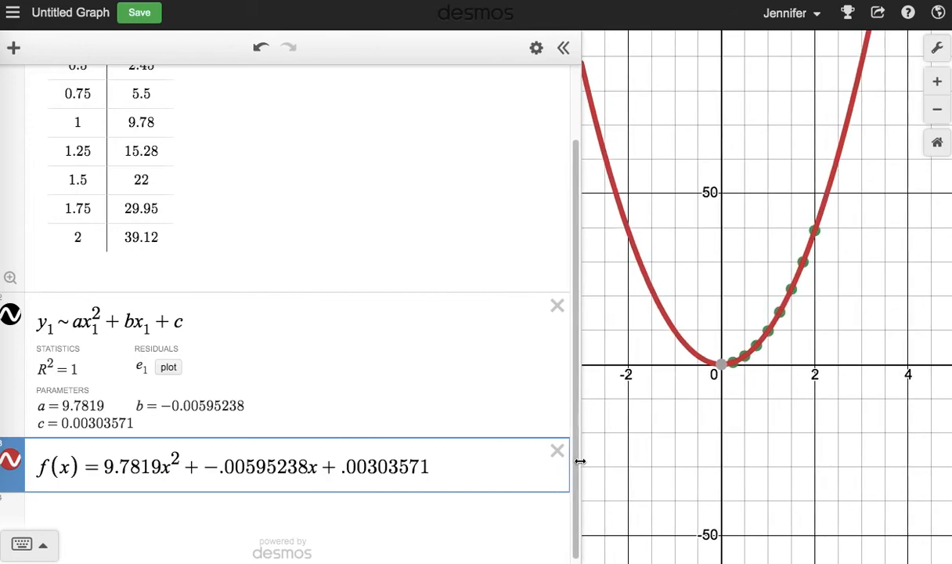
# Step: Hide the regression curve and leave only the f(x) curve plotted with the data points
pyautogui.click(9, 458)
pyautogui.click(10, 458)
pyautogui.click(10, 458)
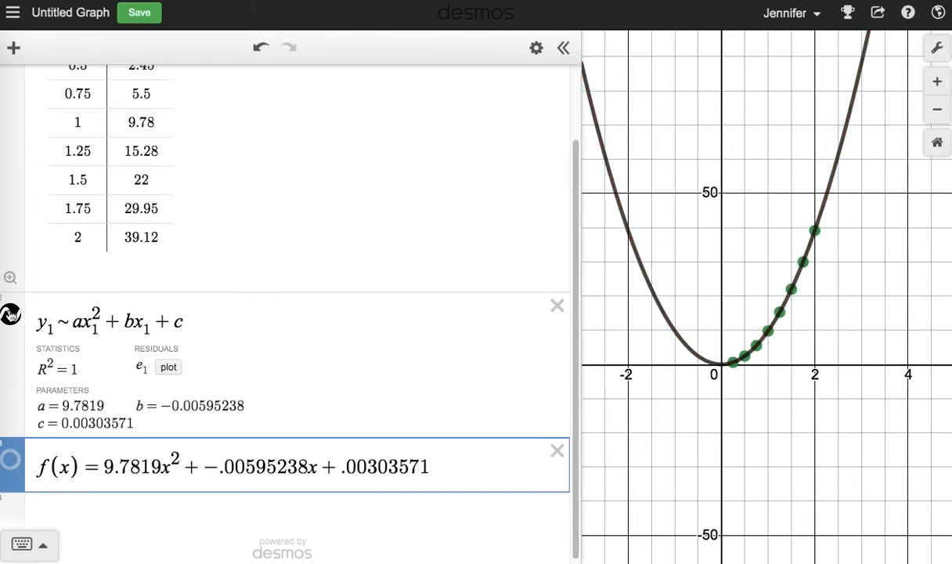
pyautogui.click(10, 314)
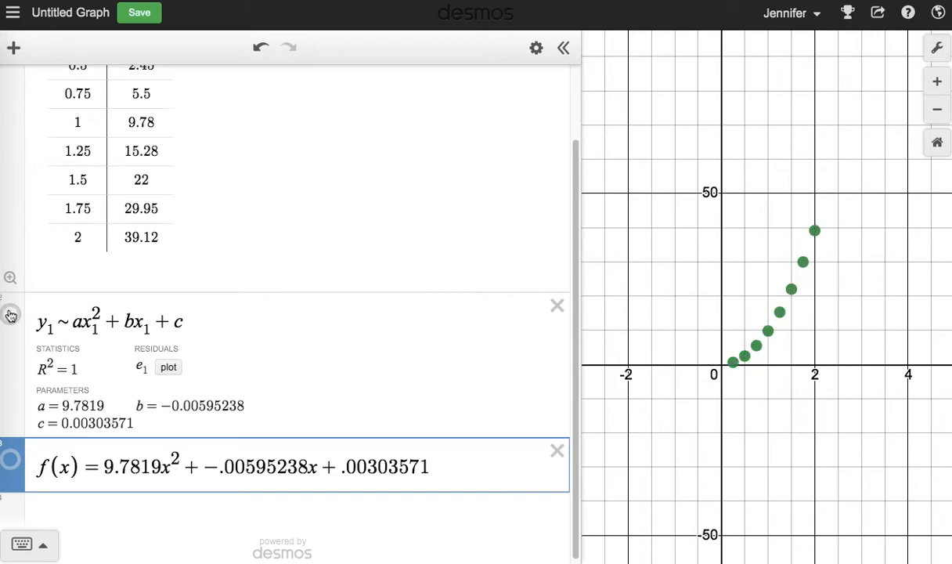
pyautogui.click(12, 461)
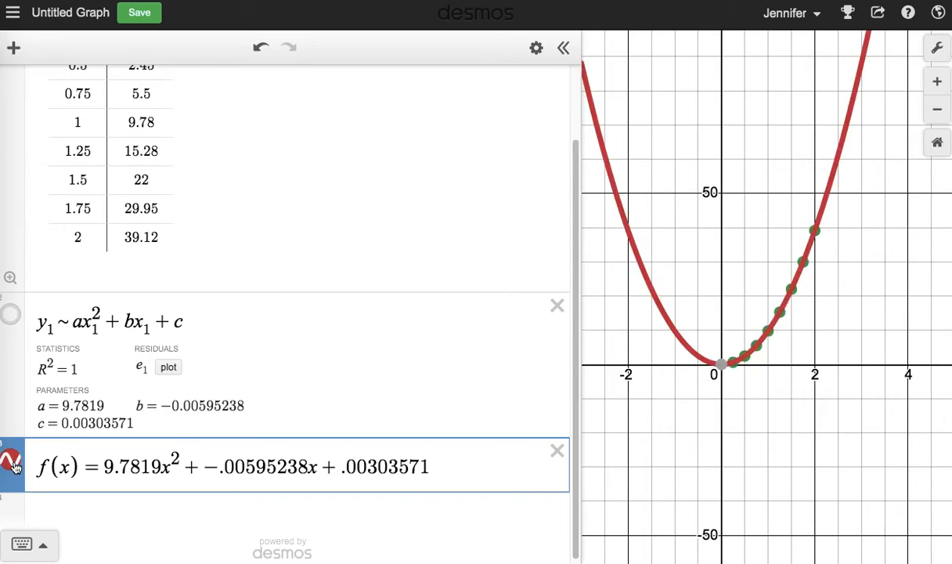
# Step: Restrict the domain of f(x) by adding the condition {x ≥ 0} in curly braces at the end of its equation
pyautogui.click(440, 460)
pyautogui.write('(x')
pyautogui.write('>=')
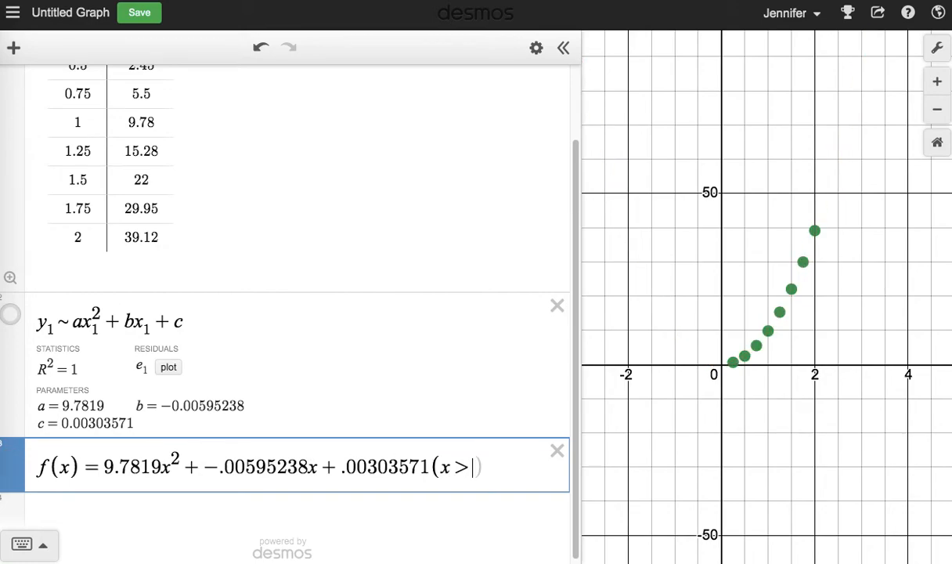
pyautogui.write('0')
pyautogui.click(442, 468)
pyautogui.press('BackSpace')
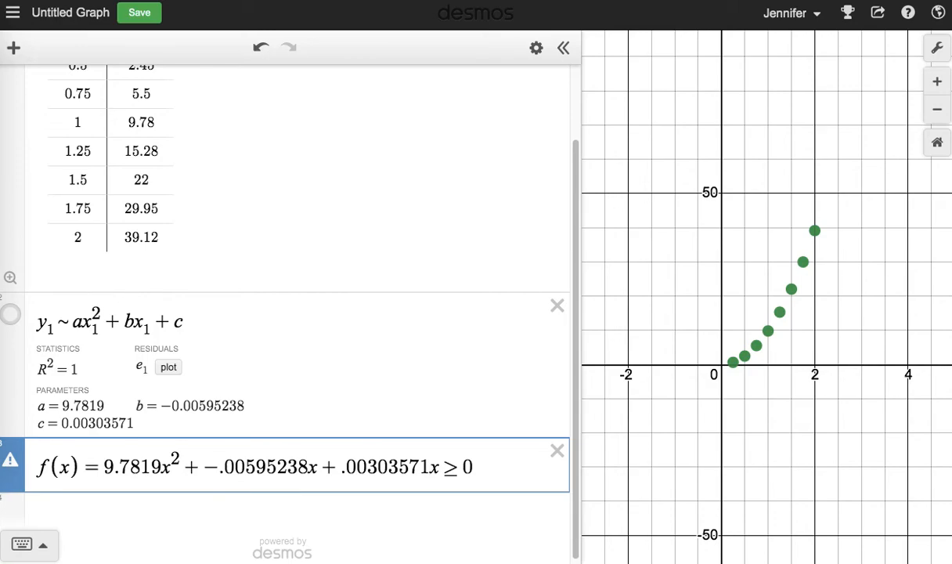
pyautogui.write('{')
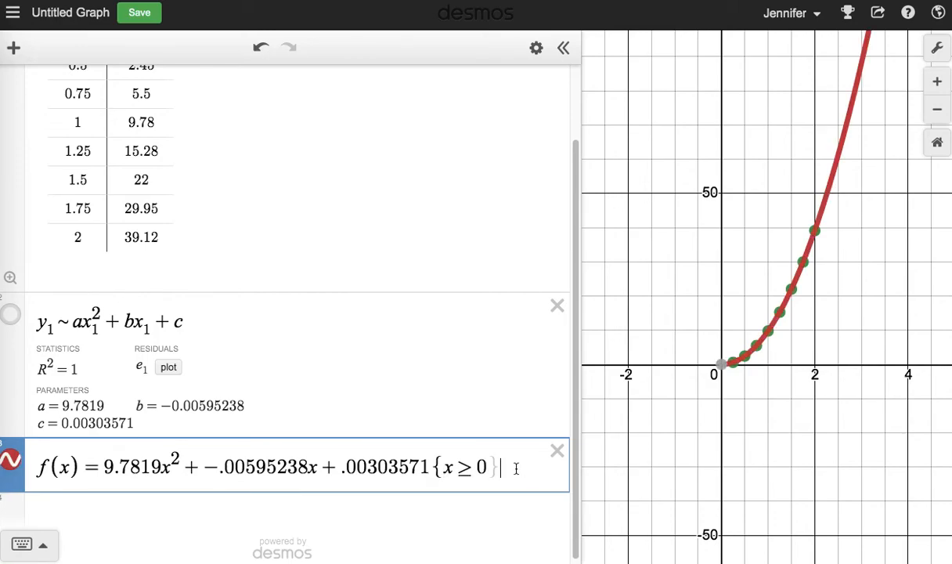
pyautogui.moveTo(722, 373)
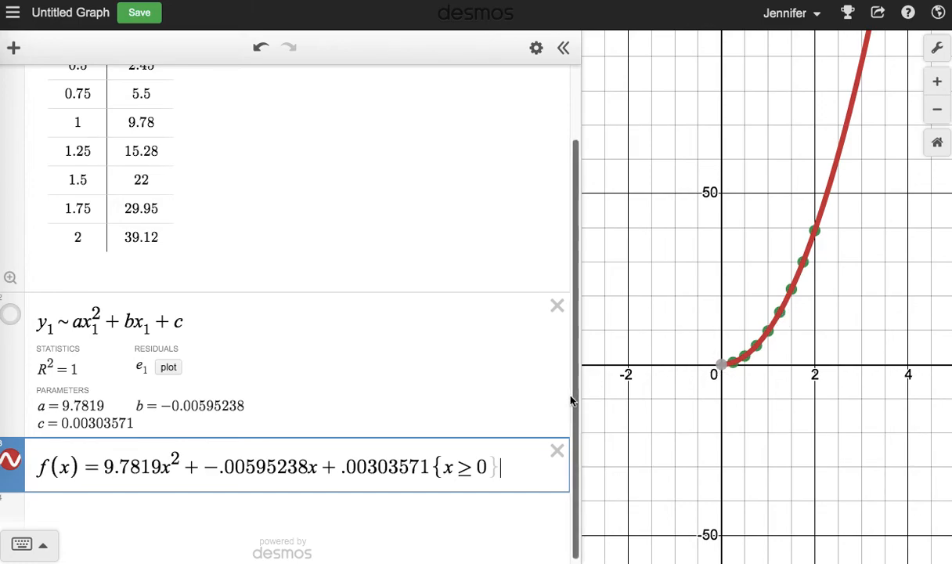
# Step: Evaluate the model at x = 3 by entering f(3) in a new expression below the function
pyautogui.click(396, 513)
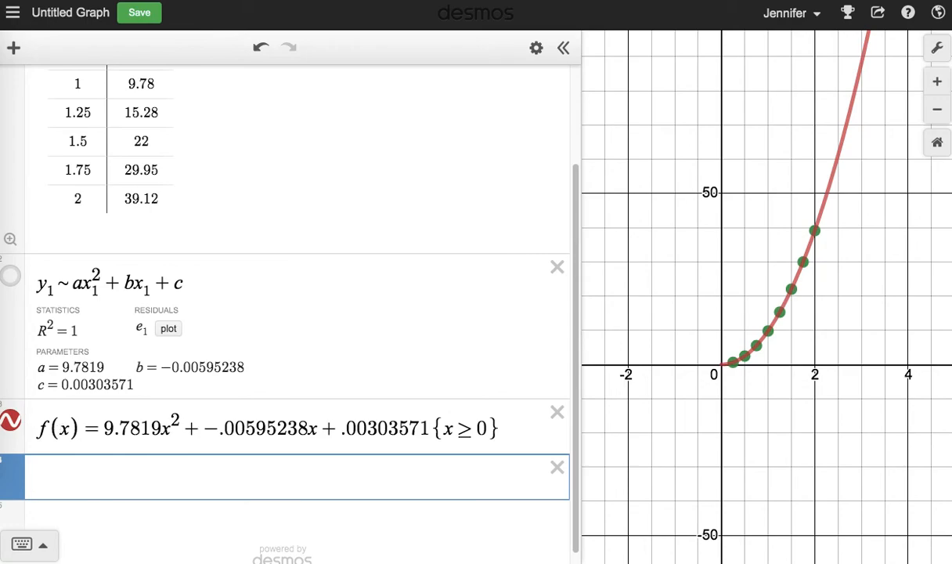
pyautogui.write('f(3')
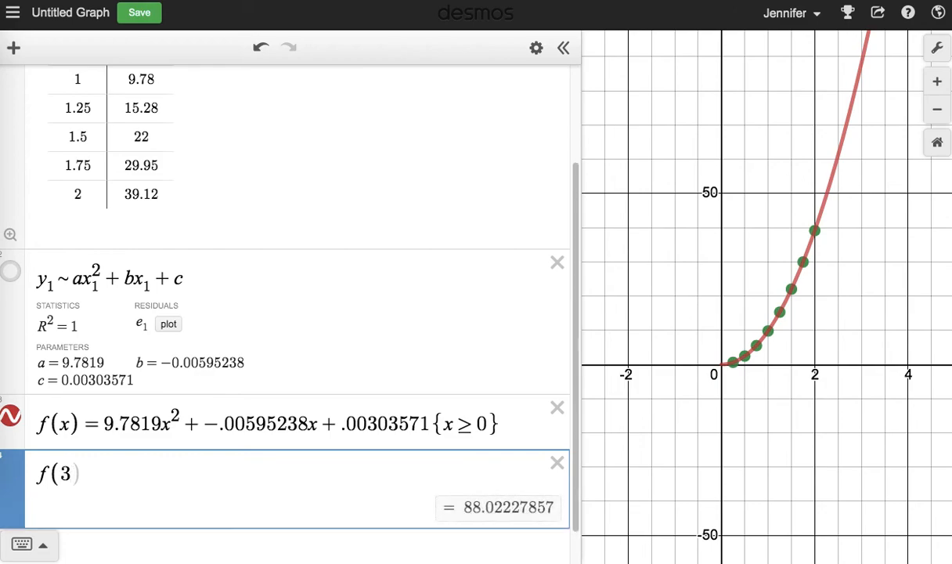
pyautogui.write(')')
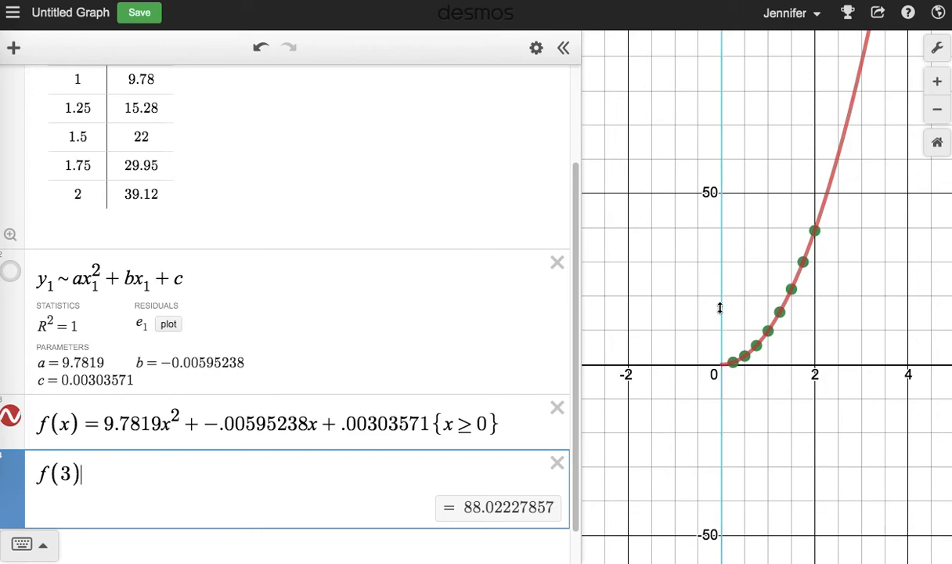
# Step: Plot the point (3, f(3)) in a new expression and display its coordinates on the graph
pyautogui.scroll(-3, 719, 311)
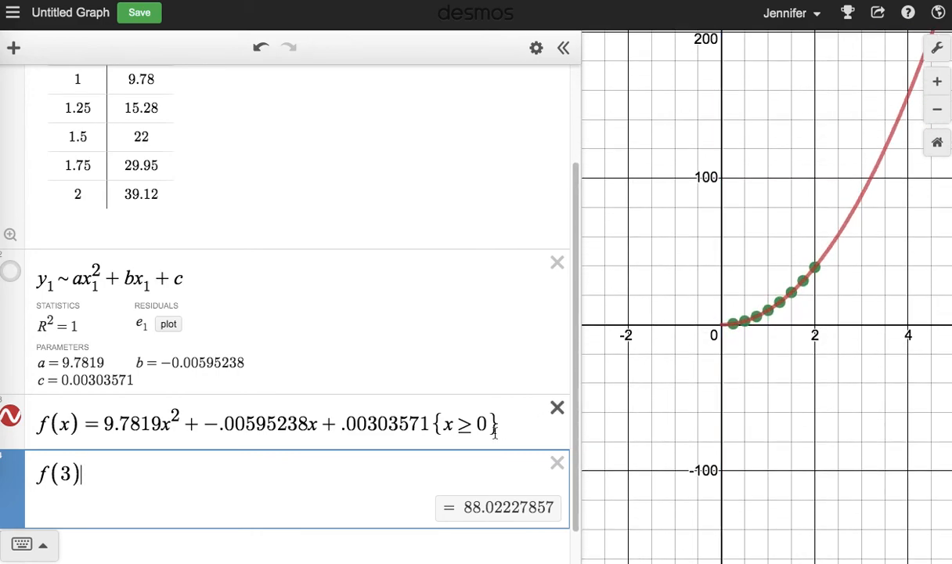
pyautogui.scroll(-2, 361, 480)
pyautogui.click(339, 513)
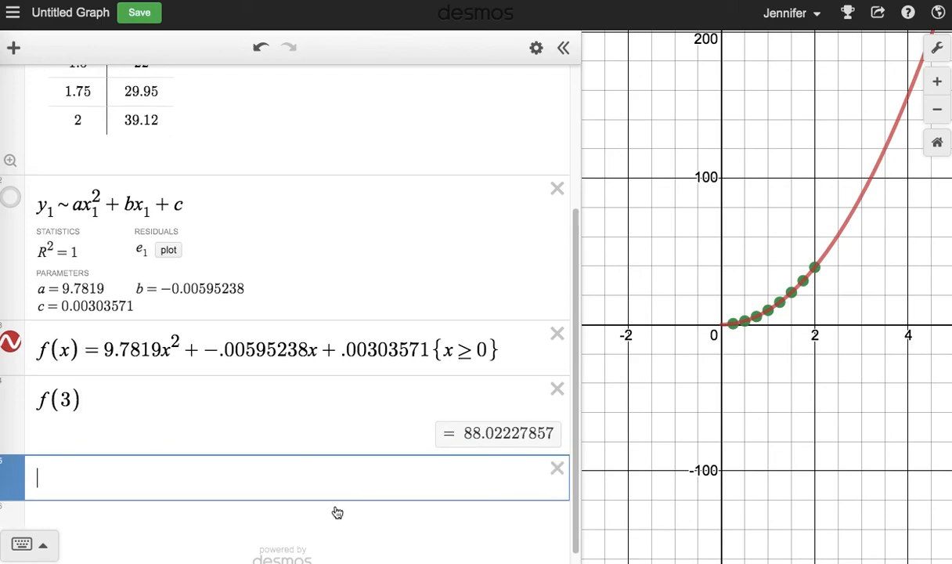
pyautogui.write('(3,f(')
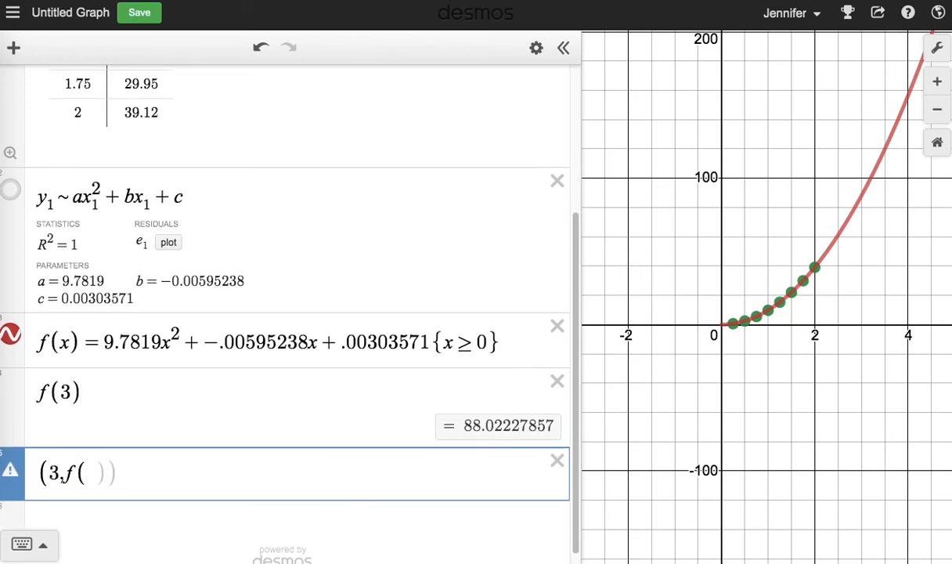
pyautogui.write('3')
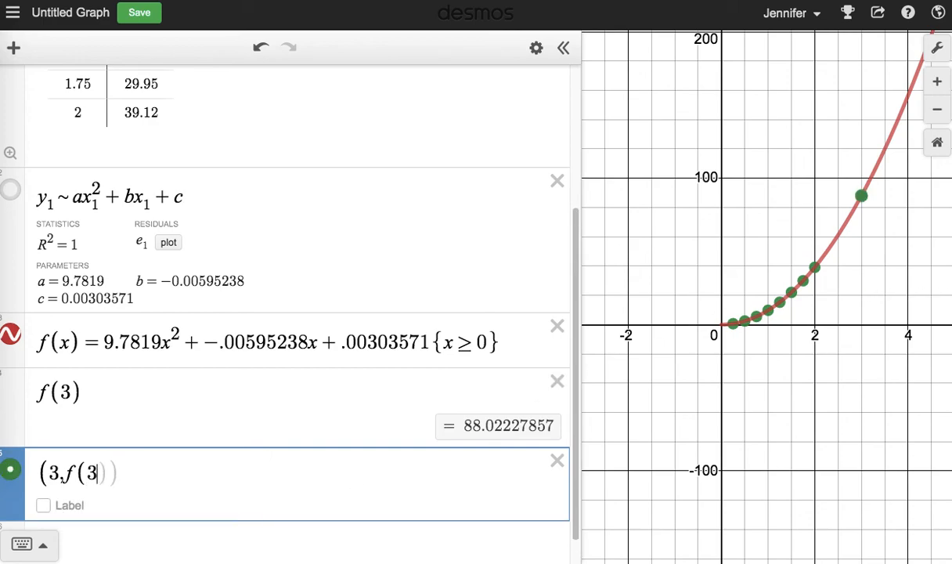
pyautogui.click(860, 197)
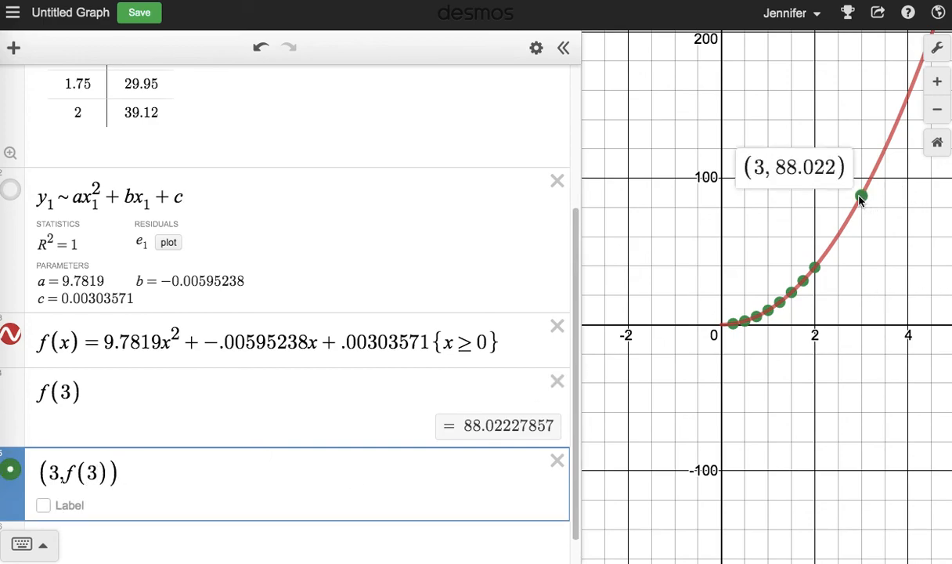